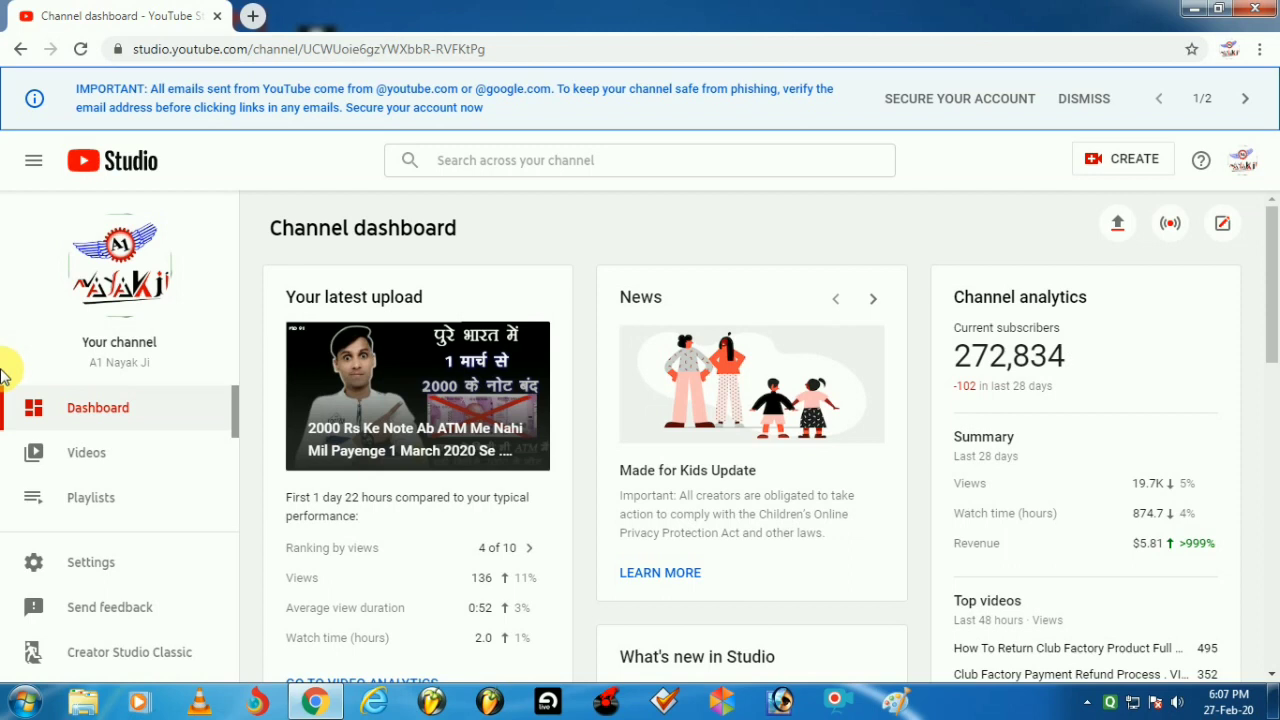
# Step: Start a new video upload and choose the abcd video file from the Desktop
pyautogui.click(1139, 161)
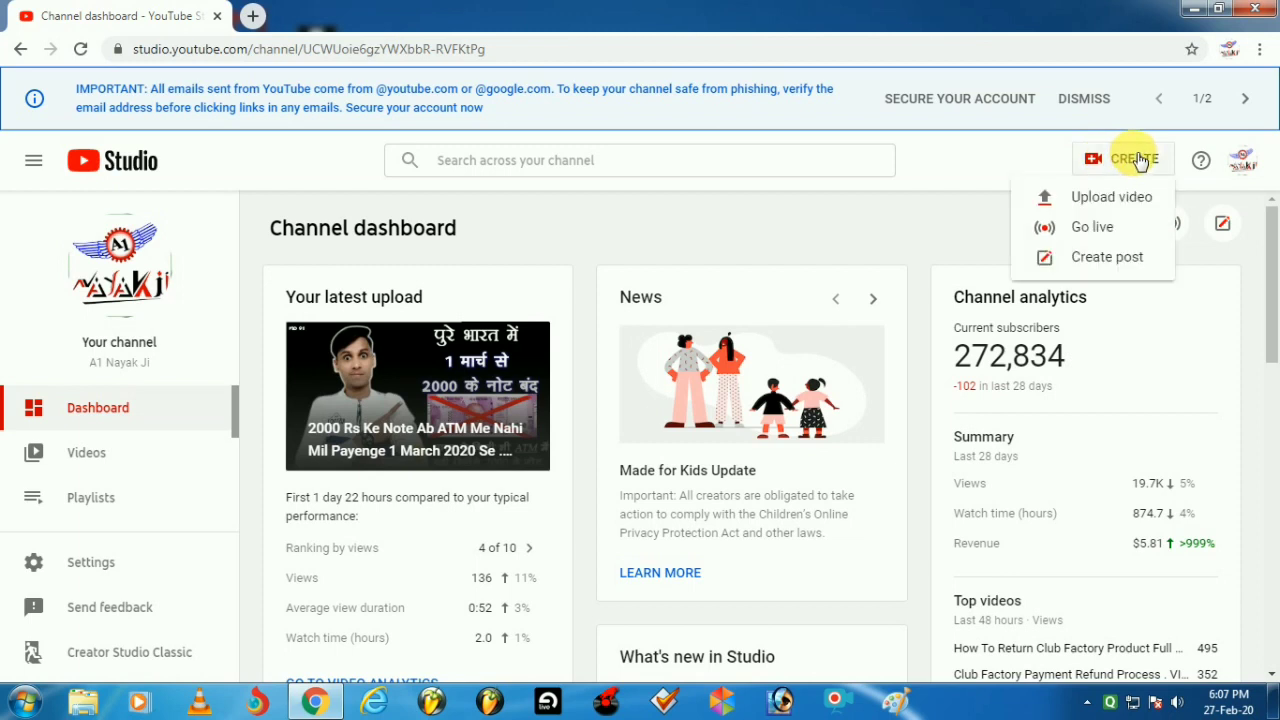
pyautogui.click(1121, 200)
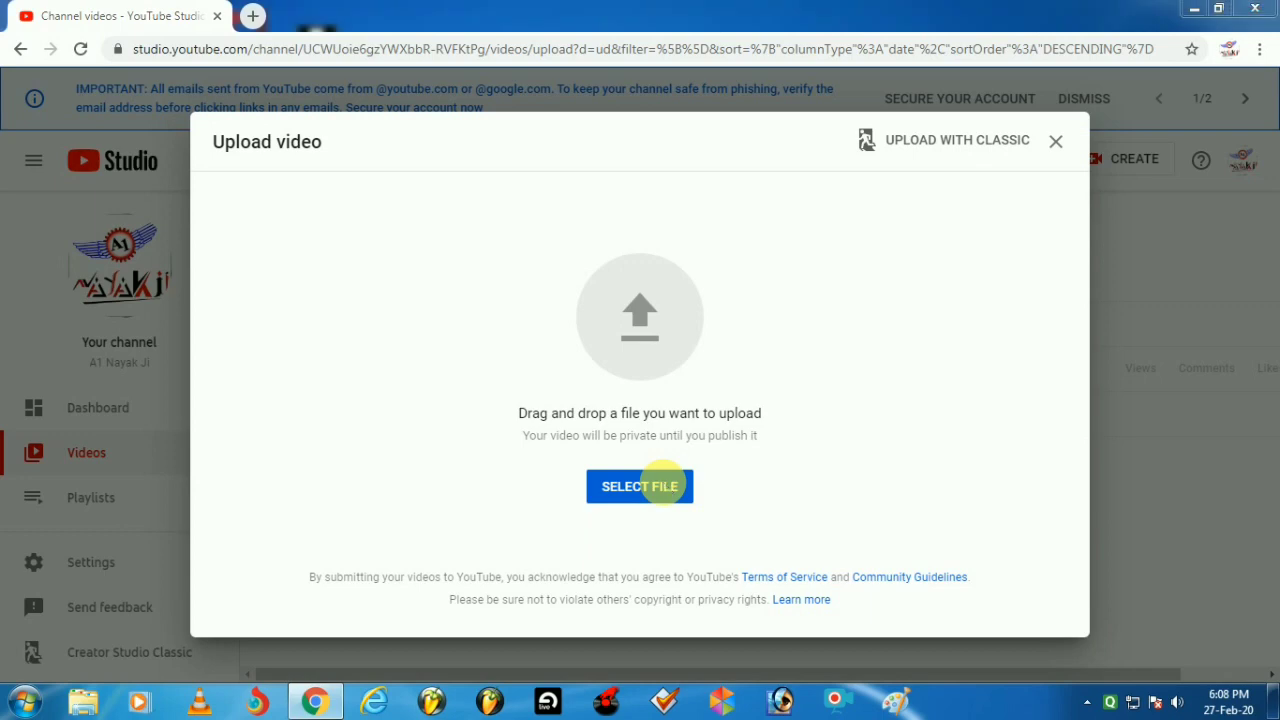
pyautogui.click(663, 486)
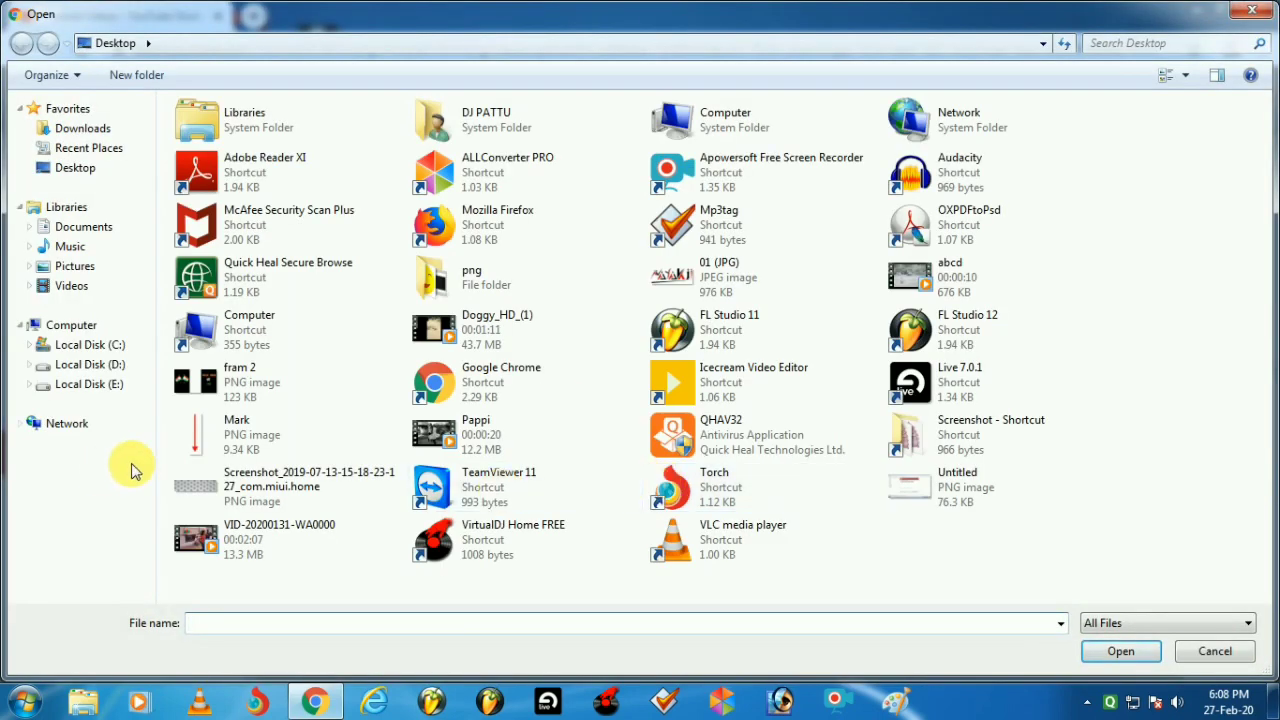
pyautogui.click(972, 287)
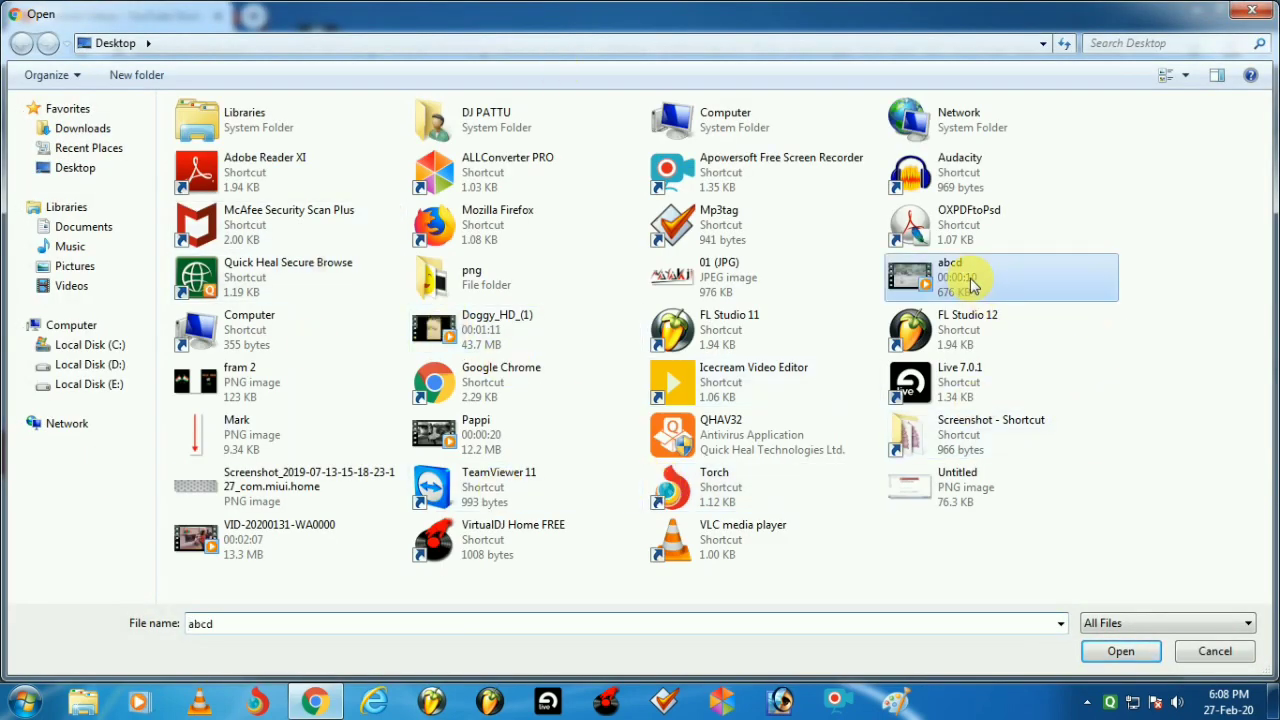
pyautogui.click(1121, 651)
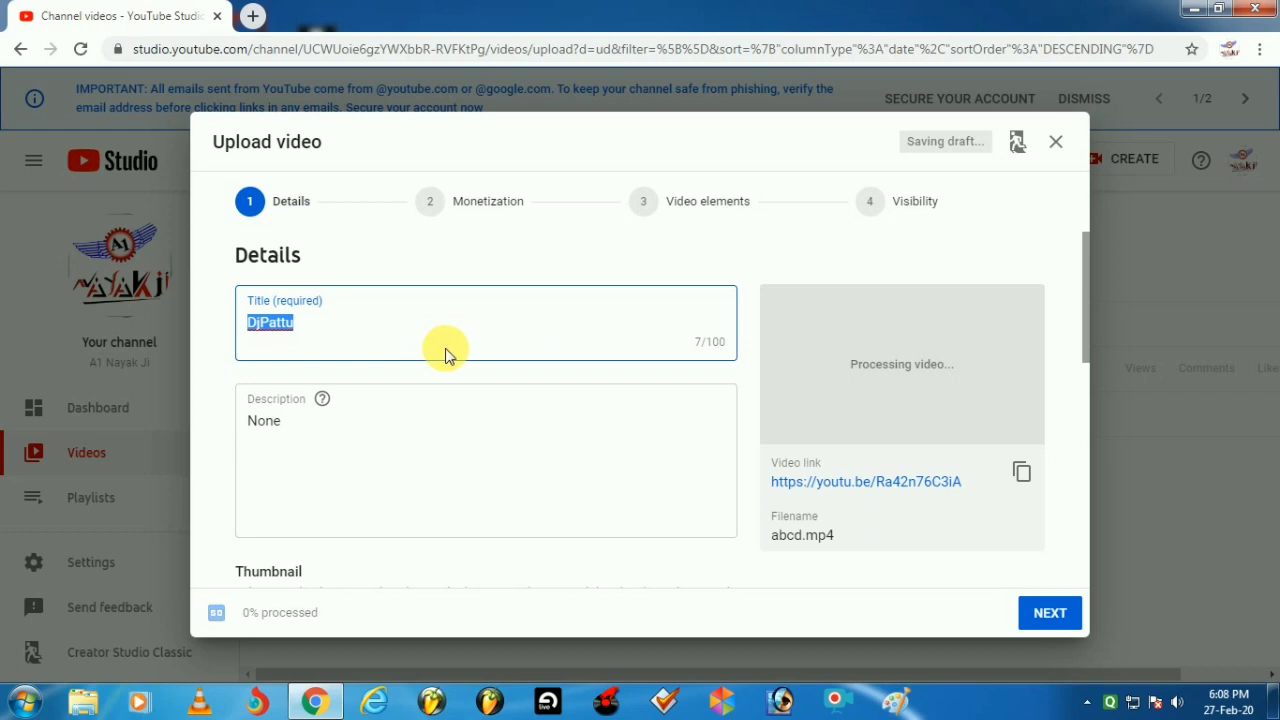
# Step: Set the video title to "fgjgnd" and insert "dsssssvb" before the existing description text
pyautogui.press('Tab')
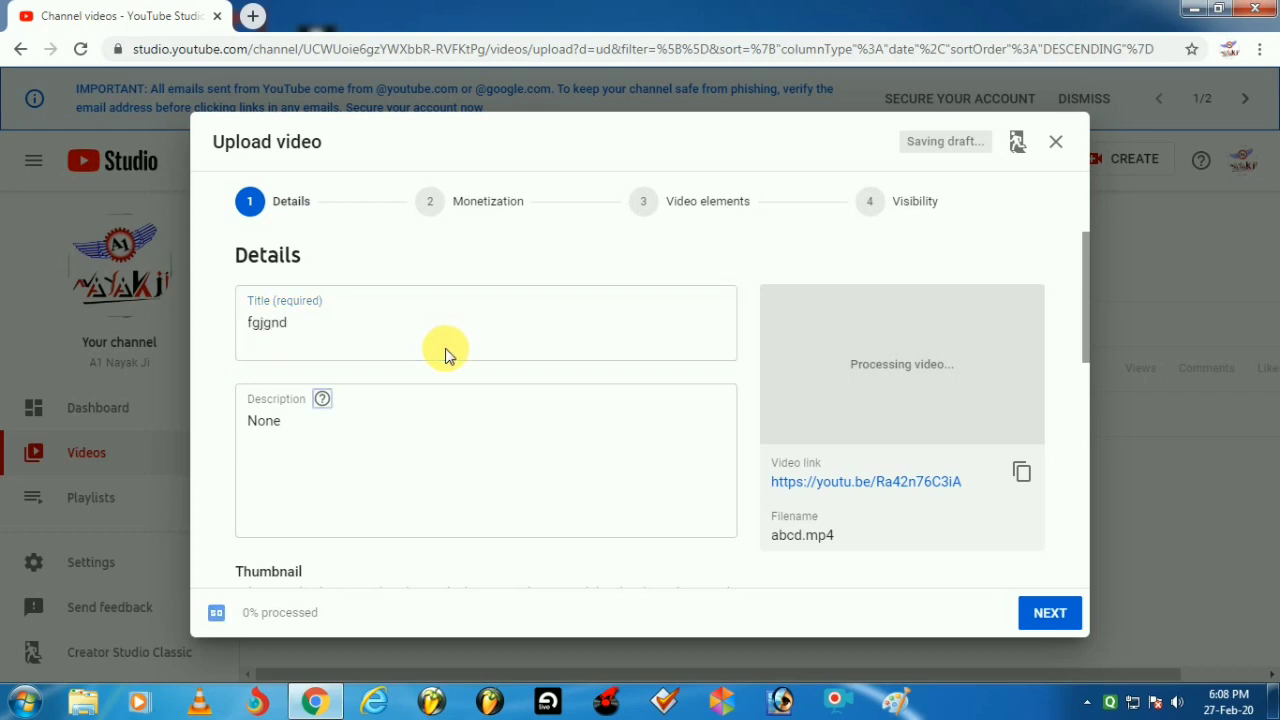
pyautogui.press('Tab')
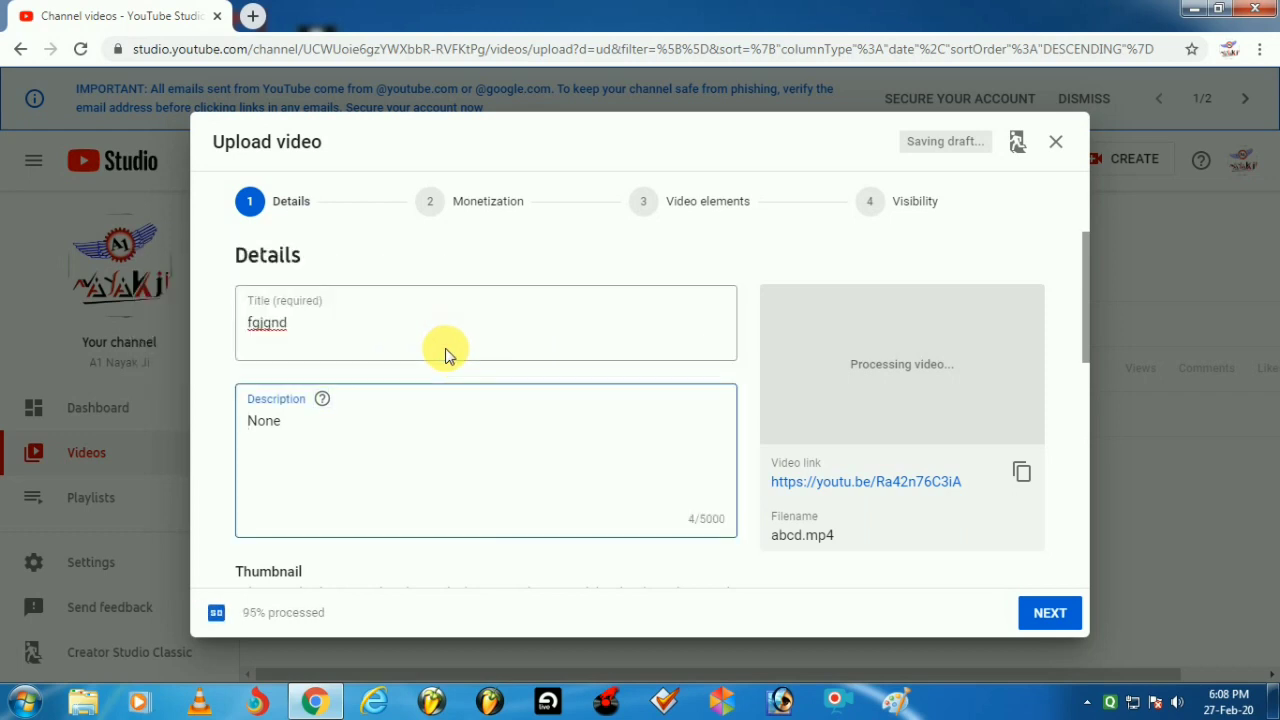
pyautogui.write('dsssssd')
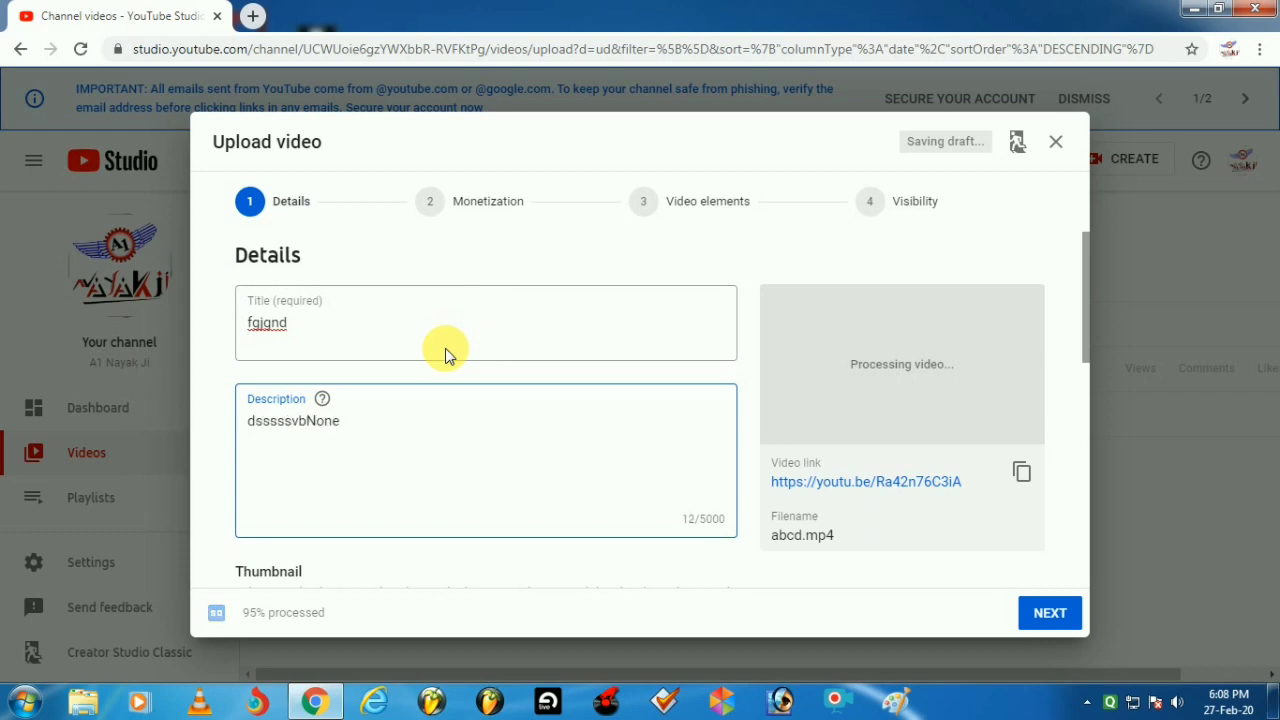
# Step: Go past the thumbnail, playlist and audience settings and expand the additional video options
pyautogui.scroll(-2, 447, 352)
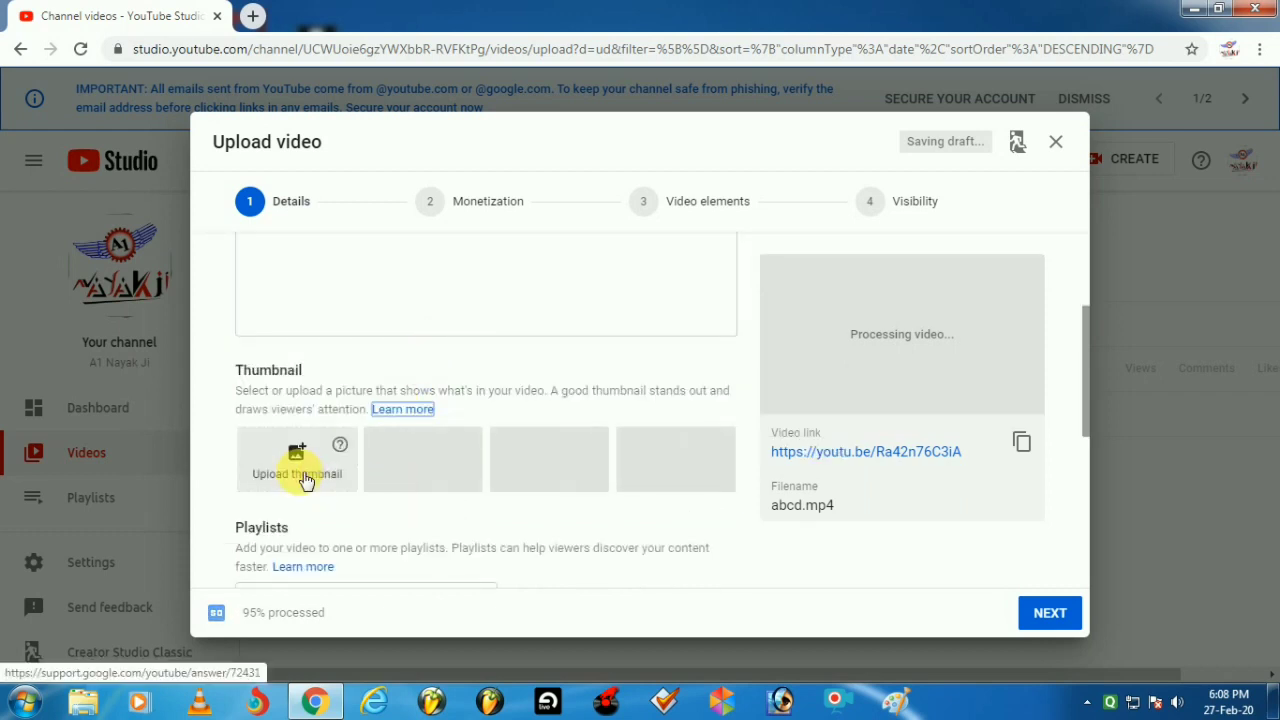
pyautogui.scroll(-1, 400, 463)
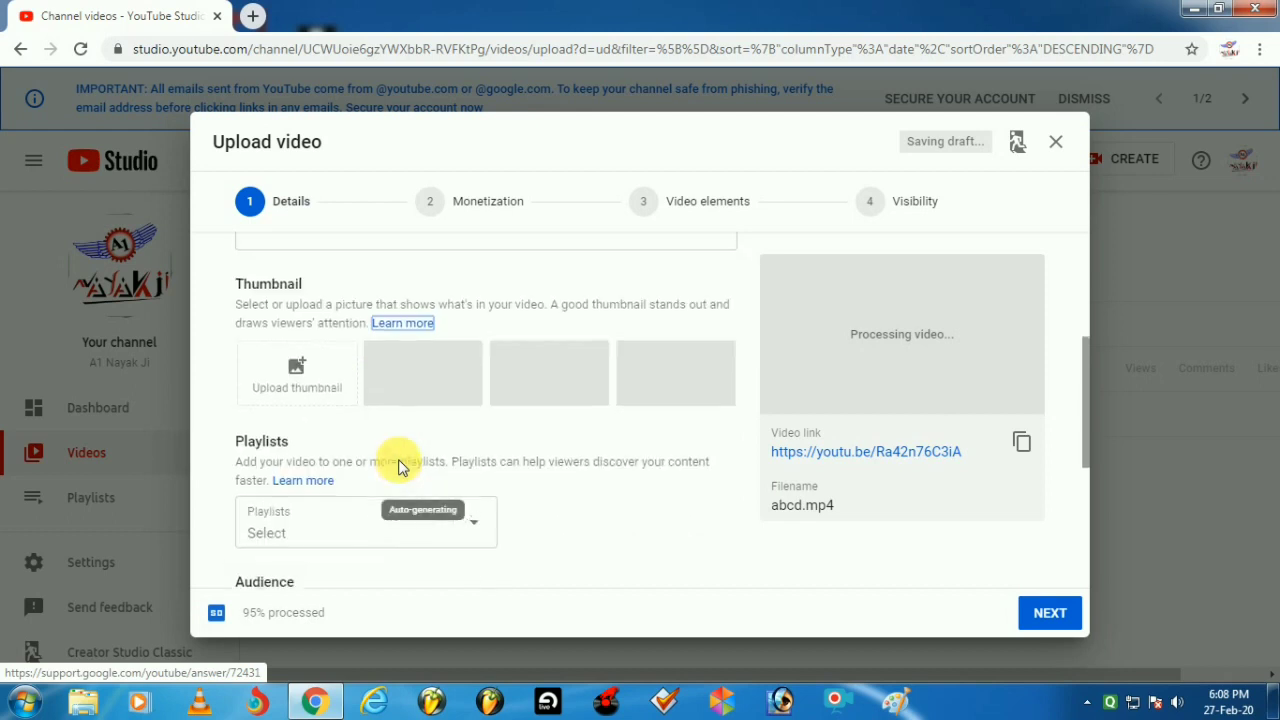
pyautogui.scroll(-2, 543, 468)
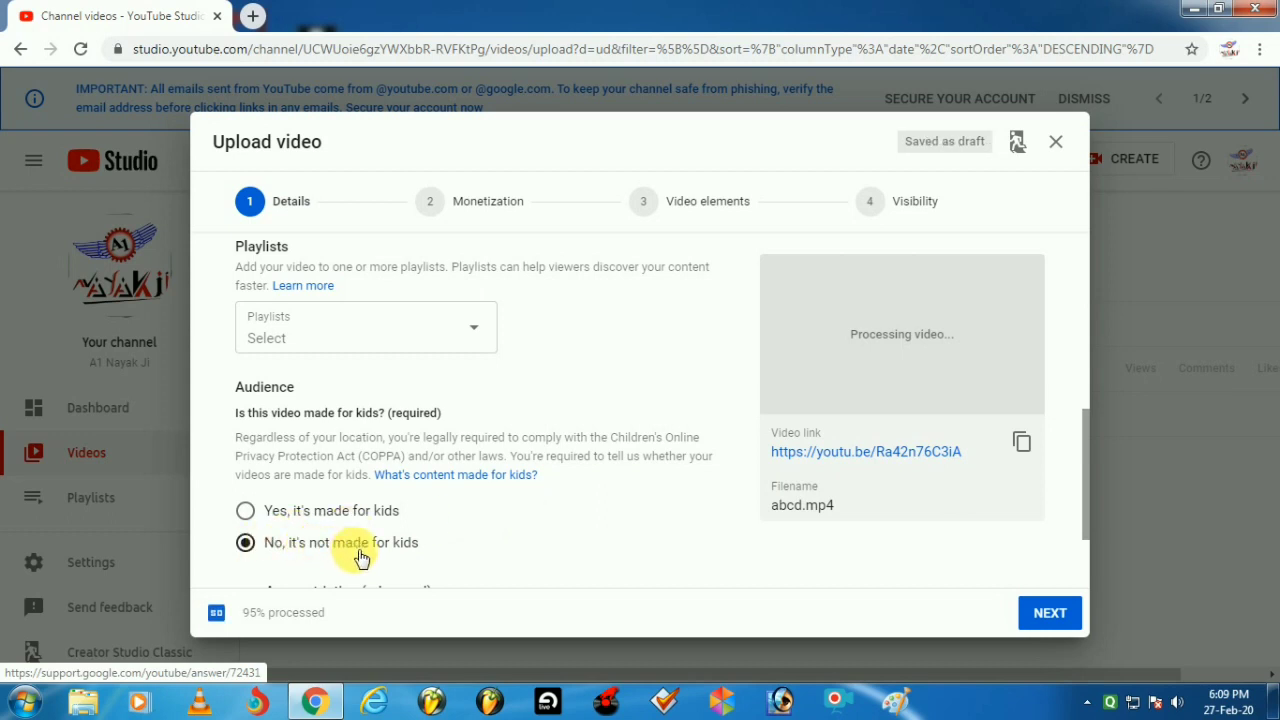
pyautogui.scroll(-3, 500, 520)
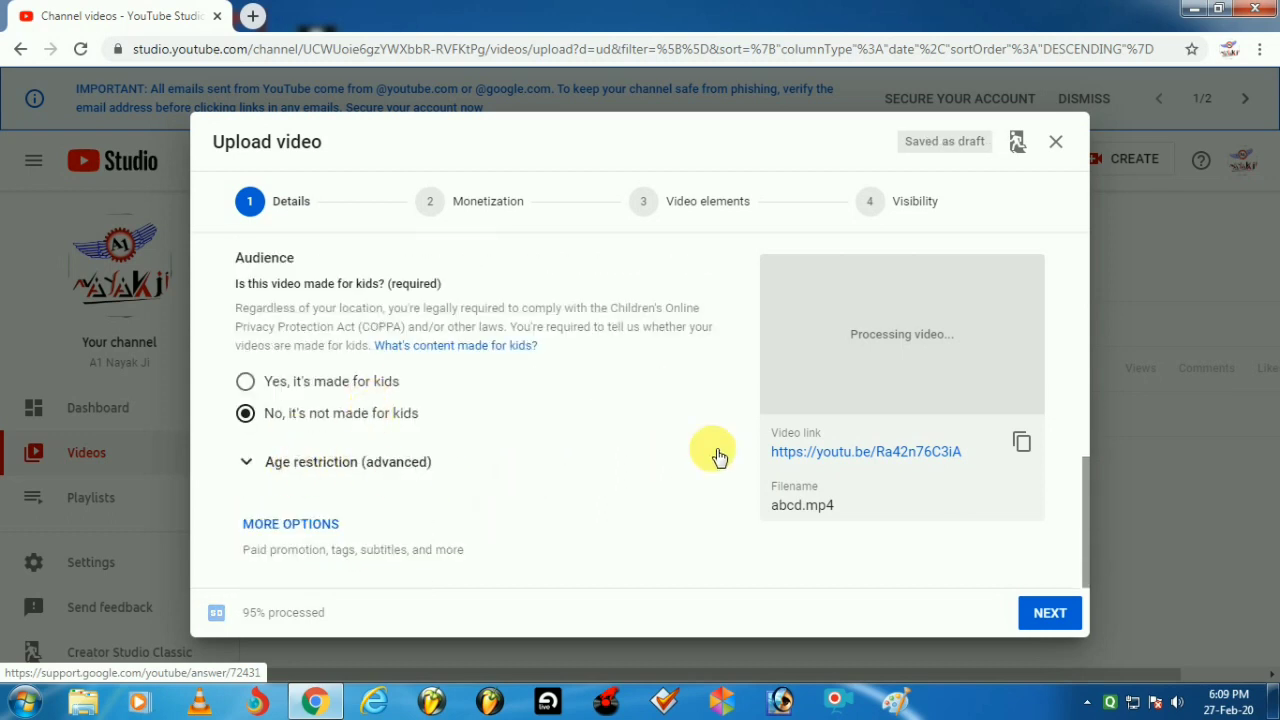
pyautogui.click(289, 527)
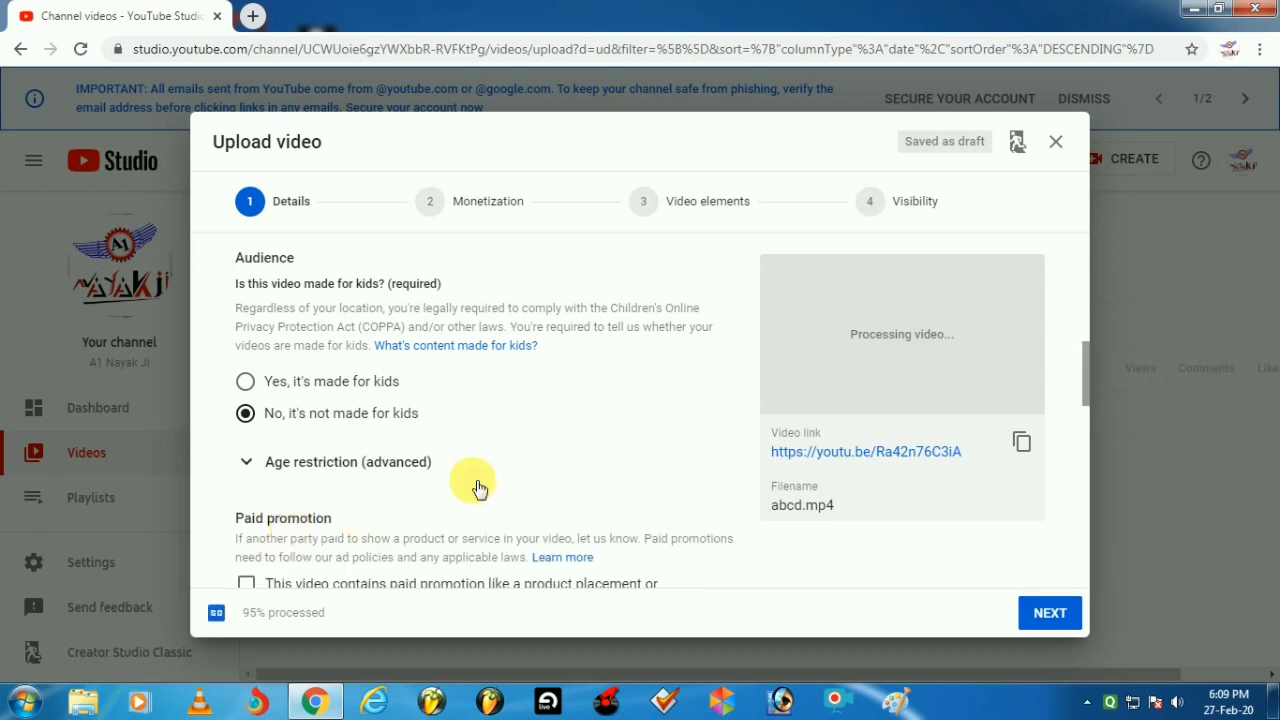
# Step: Examine the paid promotion, tags, language, recording date, license, distribution and category settings in the expanded details
pyautogui.scroll(-3, 472, 478)
pyautogui.scroll(-1, 476, 473)
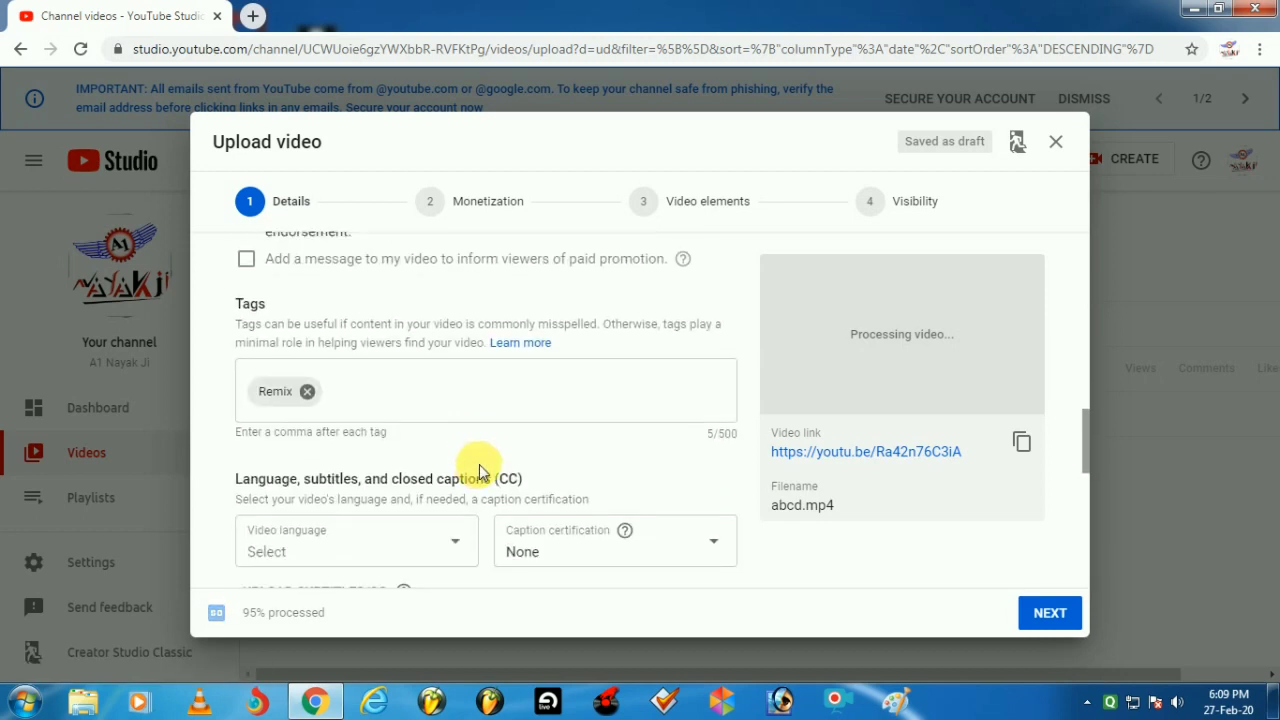
pyautogui.scroll(-2, 480, 470)
pyautogui.scroll(-2, 480, 466)
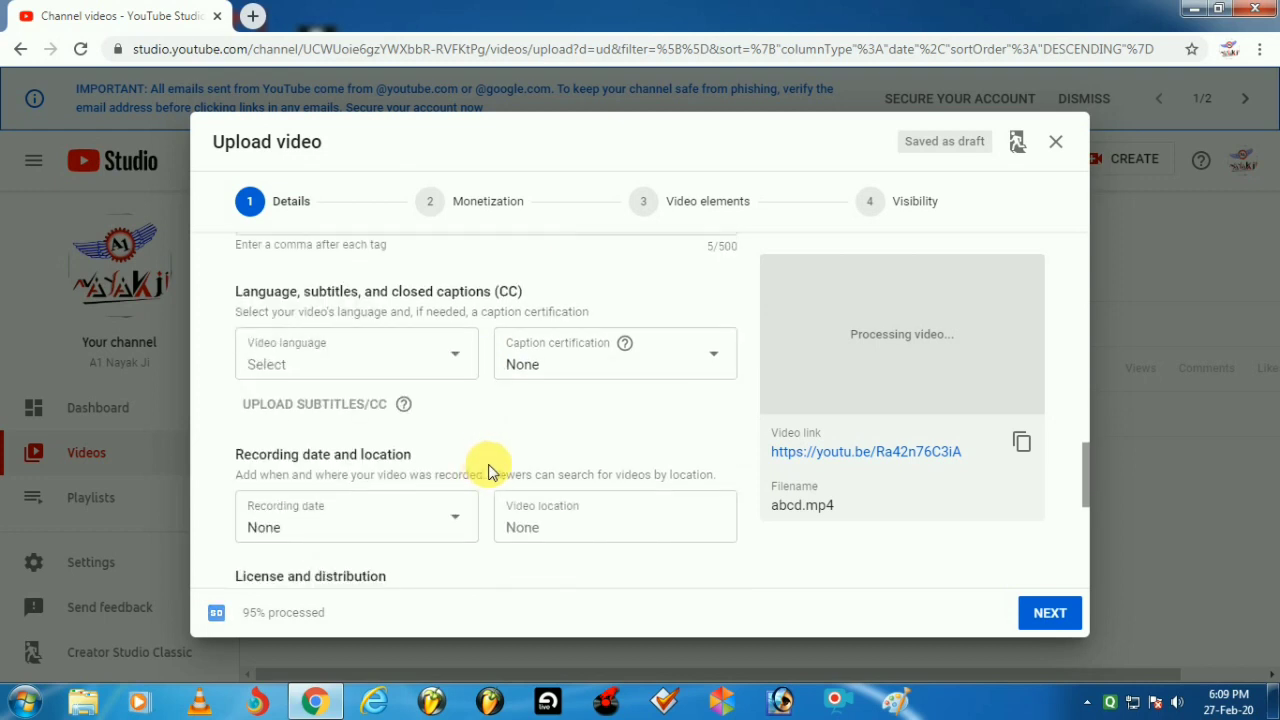
pyautogui.scroll(-2, 562, 420)
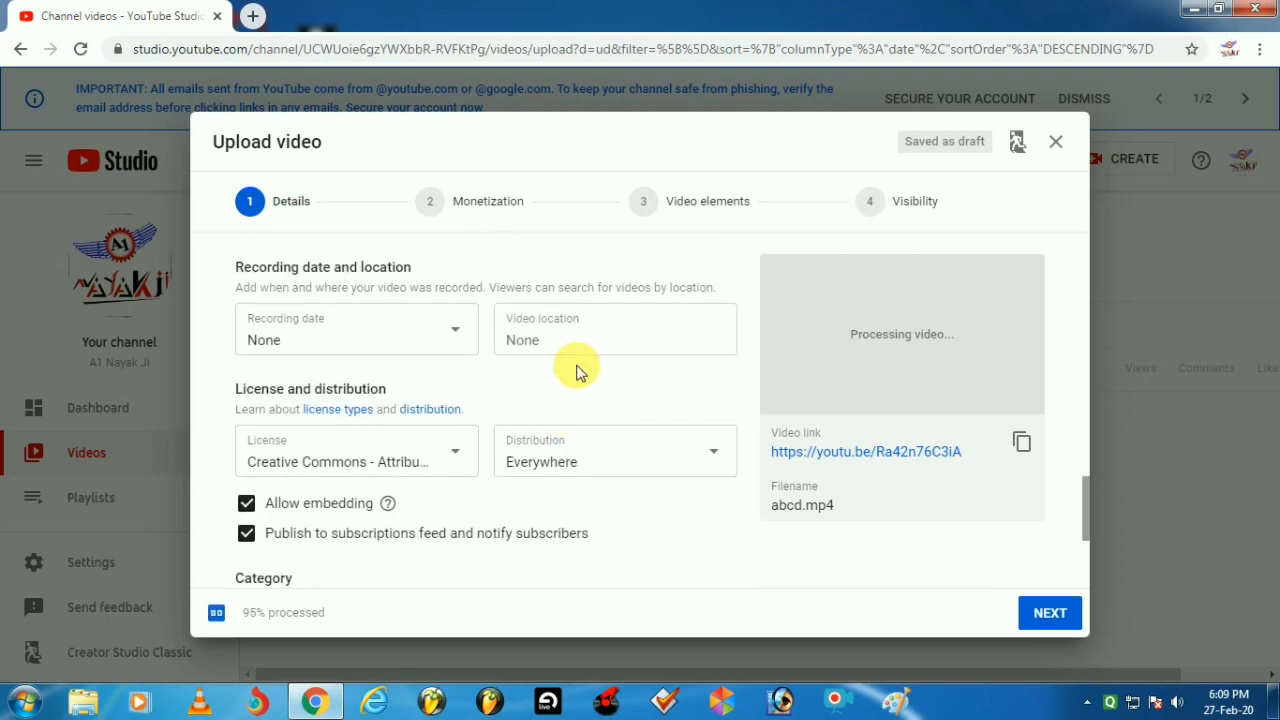
pyautogui.scroll(-2, 579, 368)
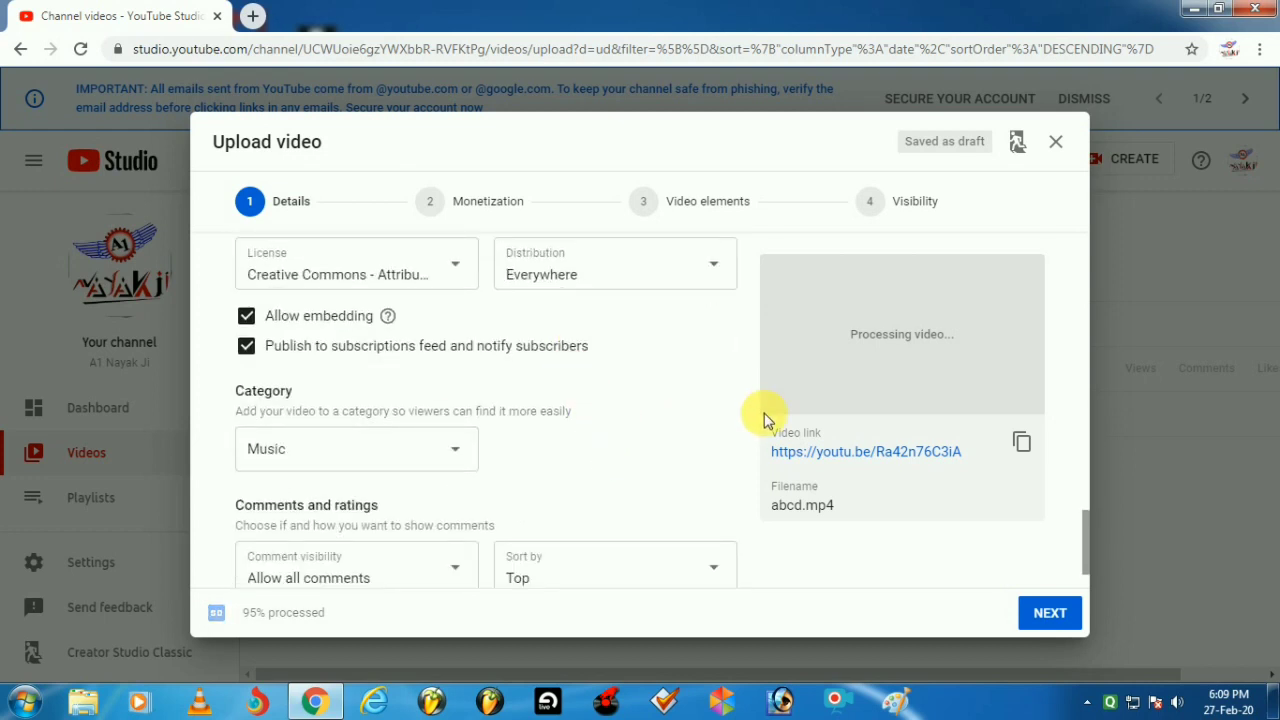
pyautogui.scroll(3, 594, 432)
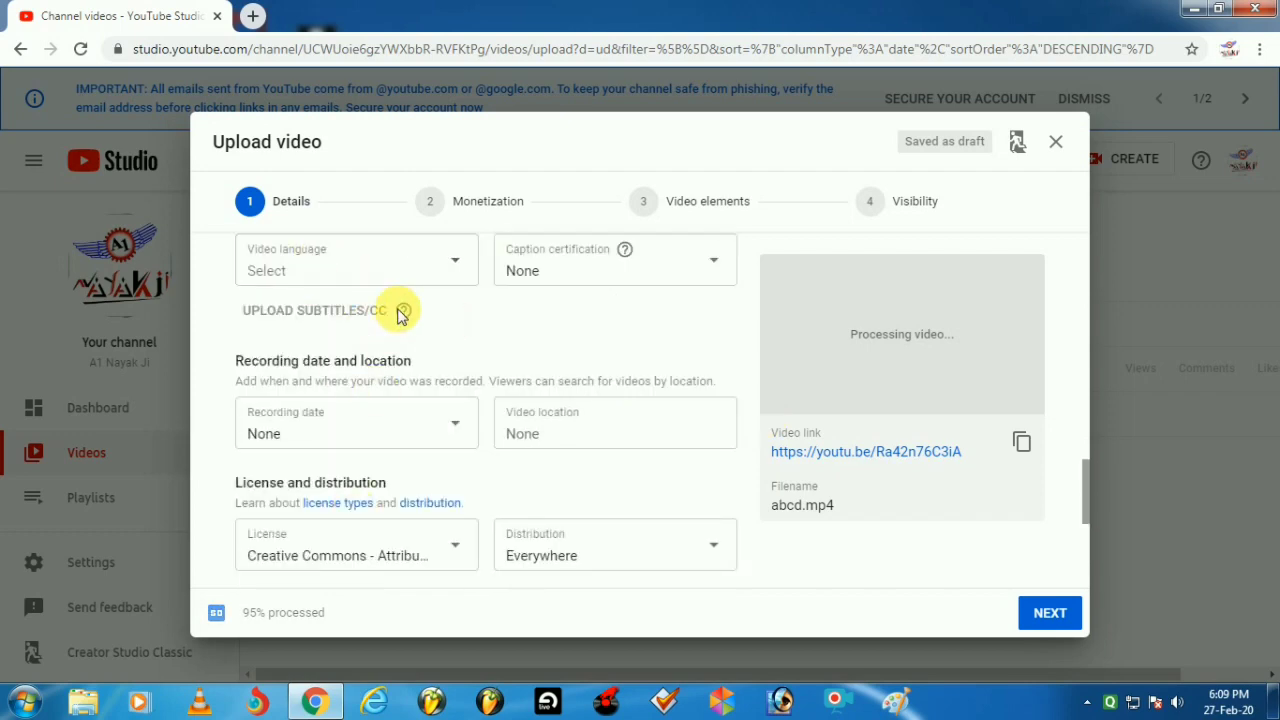
pyautogui.scroll(2, 527, 420)
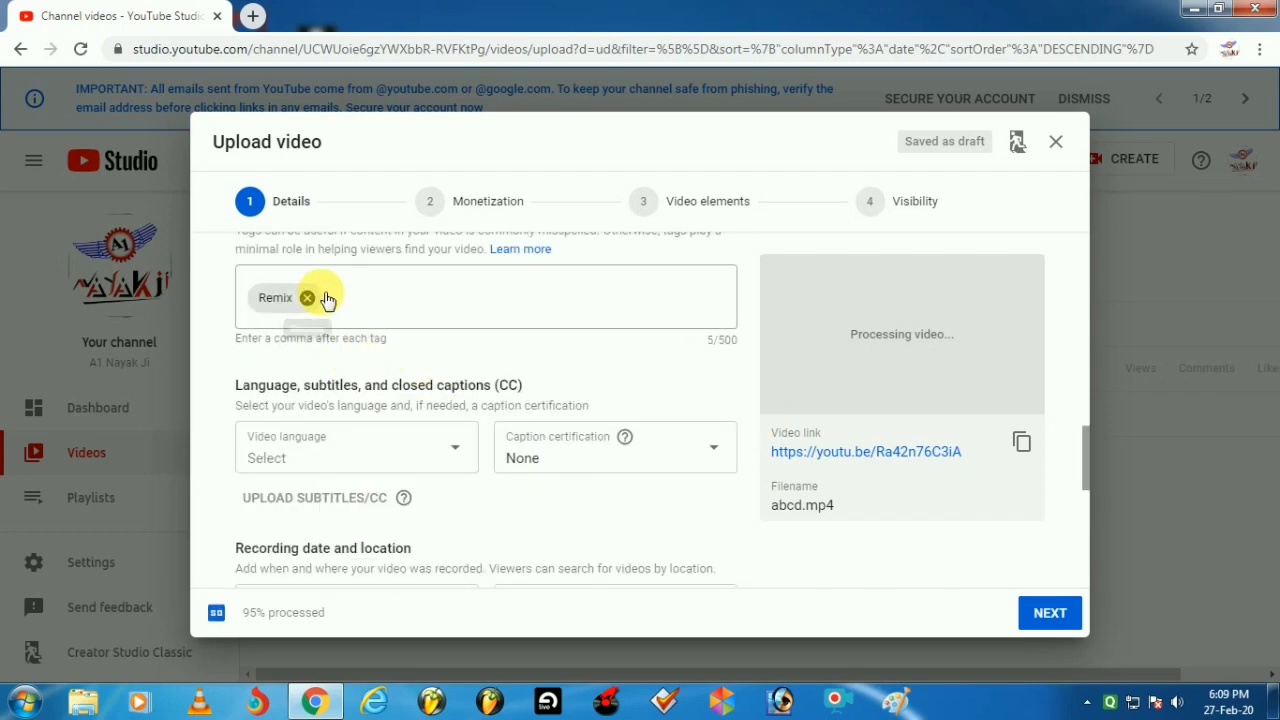
pyautogui.scroll(-3, 406, 316)
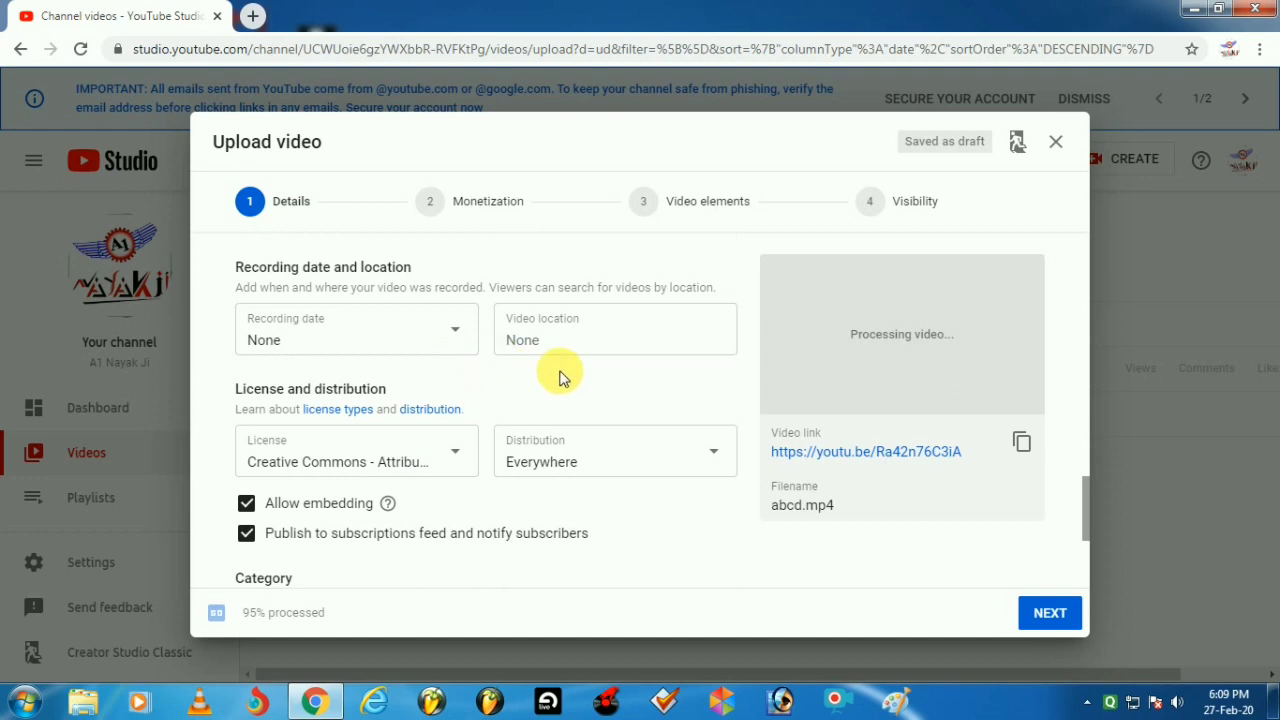
pyautogui.scroll(-1, 566, 382)
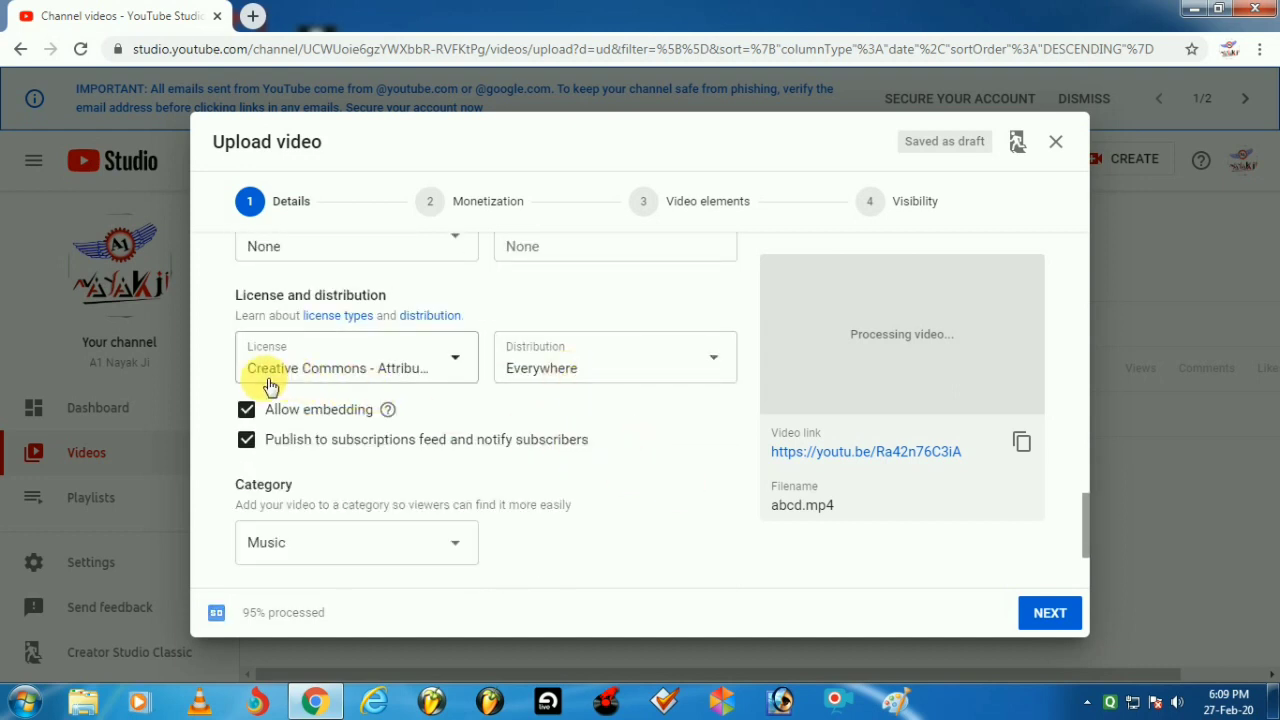
pyautogui.scroll(-1, 334, 380)
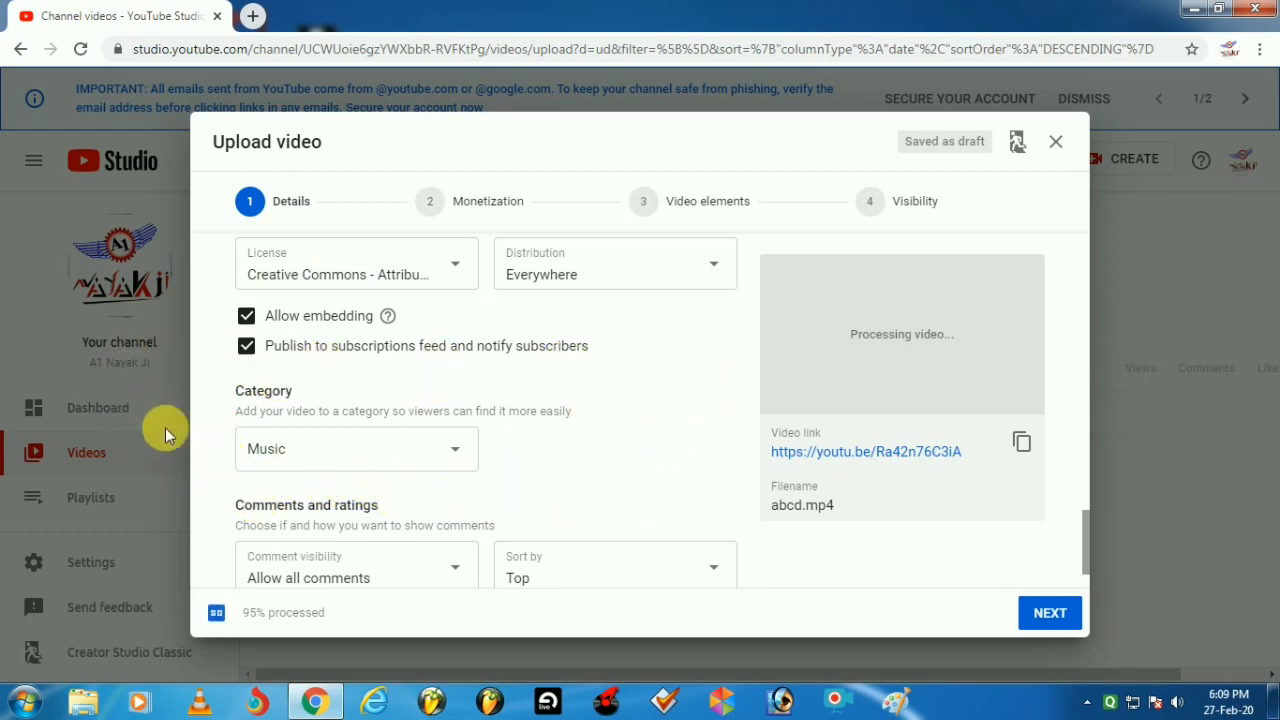
# Step: Look through the full list of available video categories from Film & Animation to Nonprofits & Activism, keeping Music selected
pyautogui.click(467, 457)
pyautogui.scroll(-1, 283, 357)
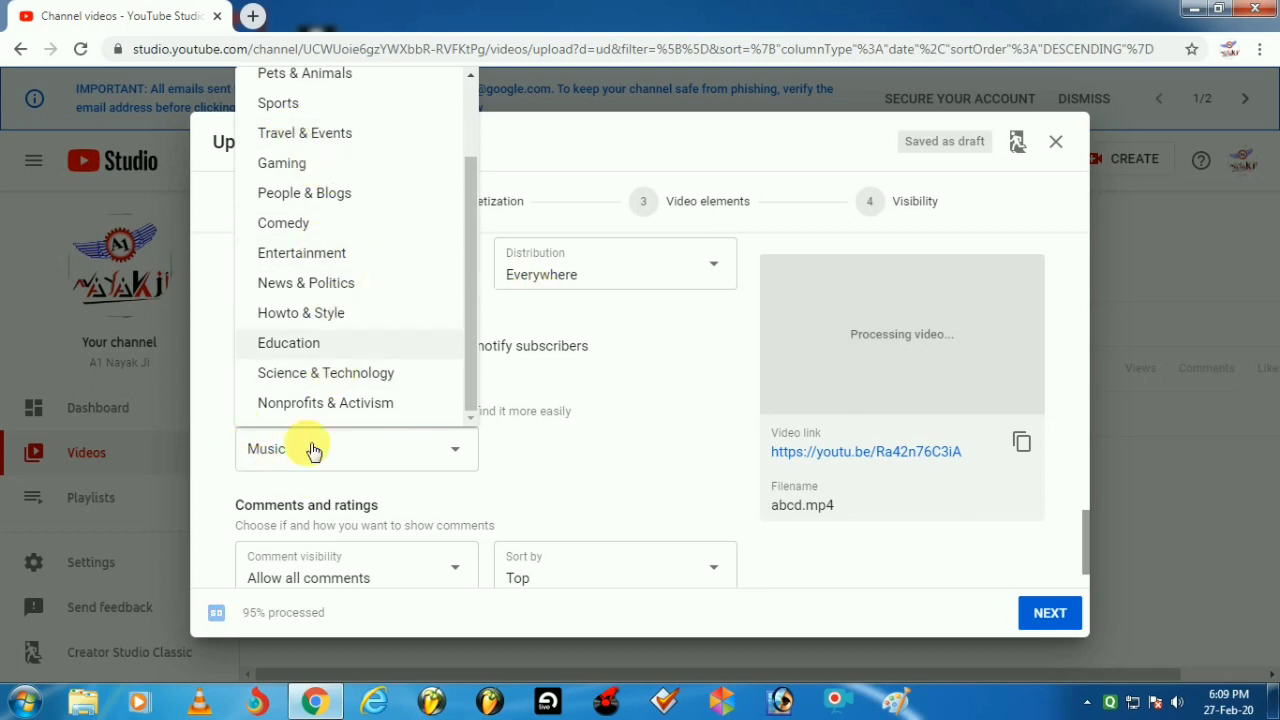
pyautogui.moveTo(472, 309); pyautogui.dragTo(474, 220)
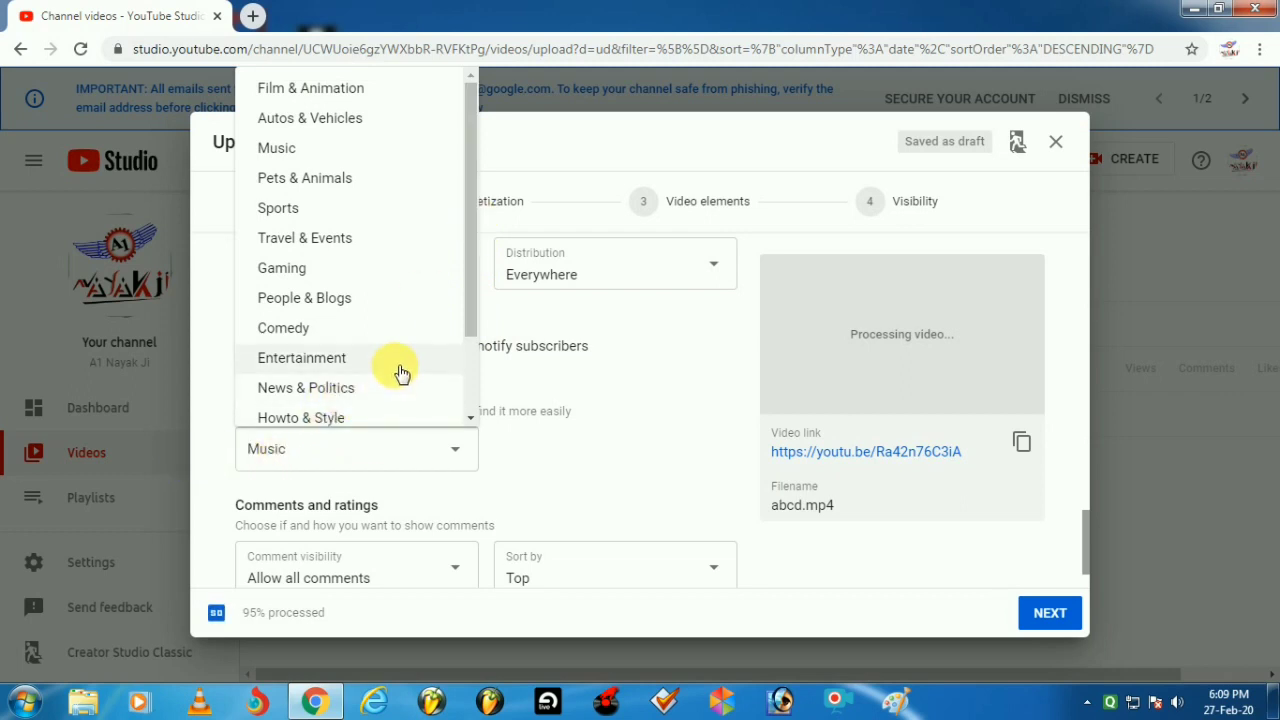
pyautogui.scroll(-2, 404, 382)
pyautogui.scroll(-1, 408, 391)
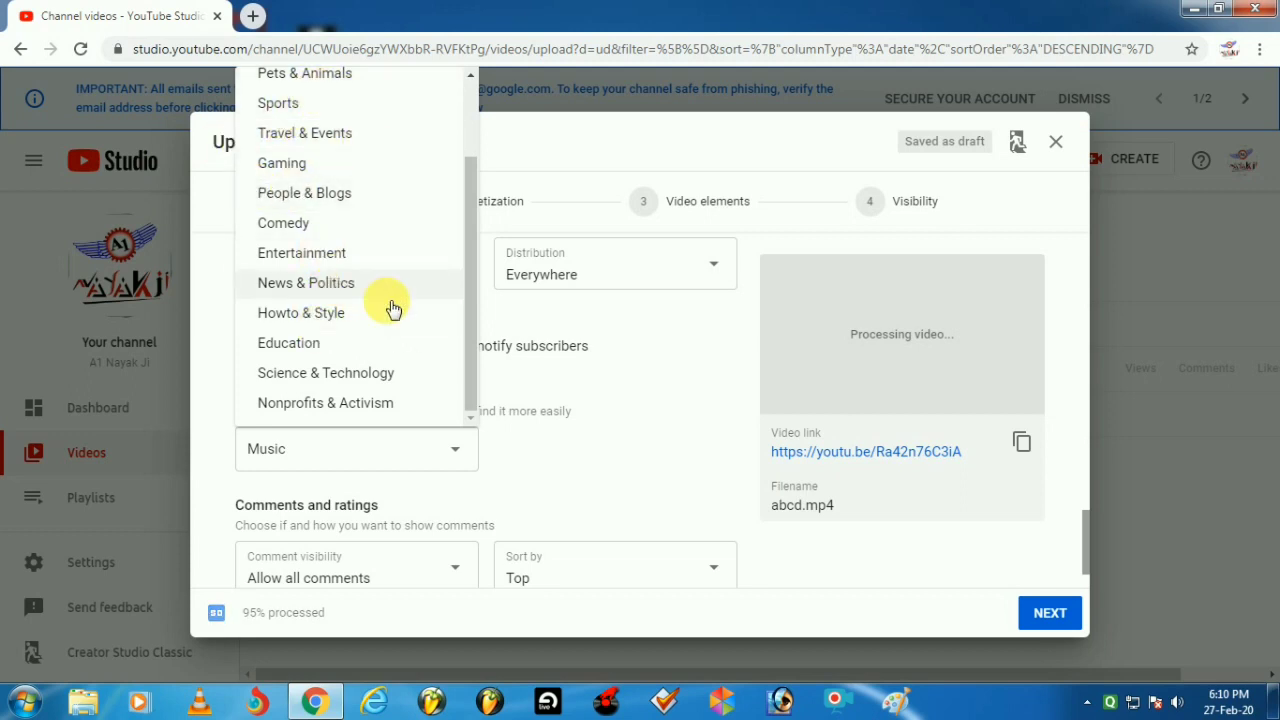
pyautogui.scroll(1, 391, 303)
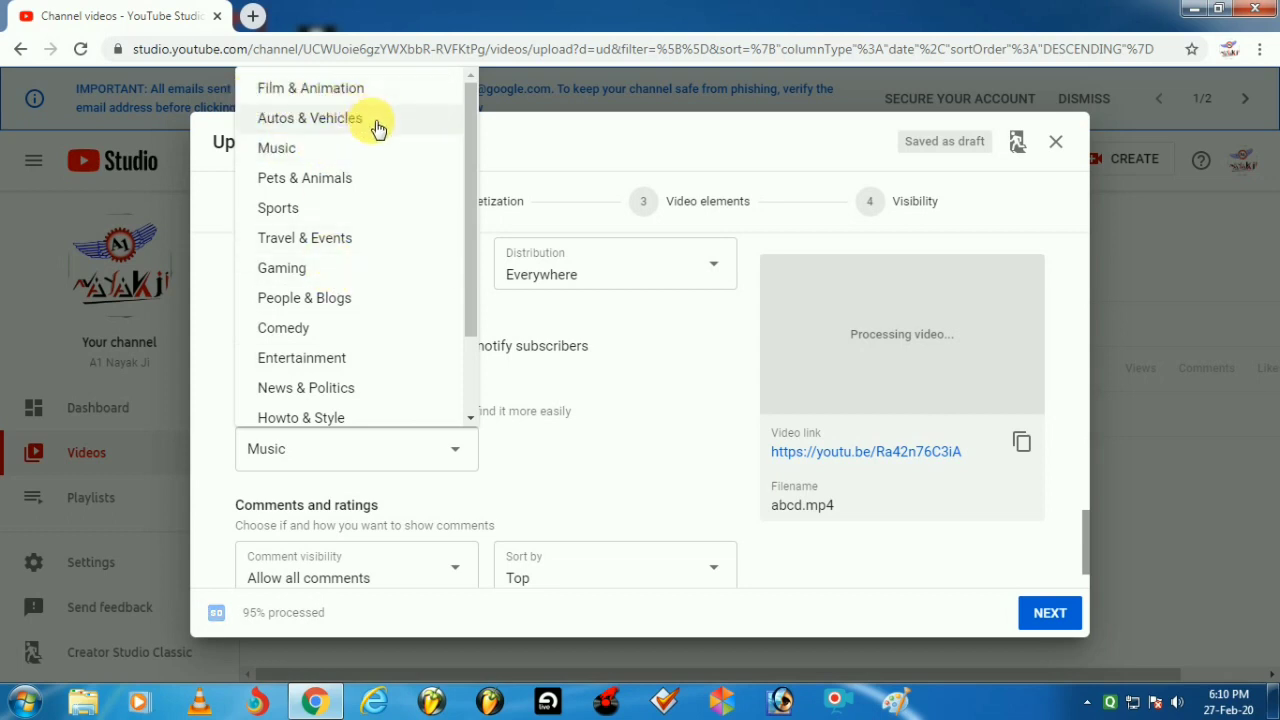
pyautogui.scroll(-1, 387, 175)
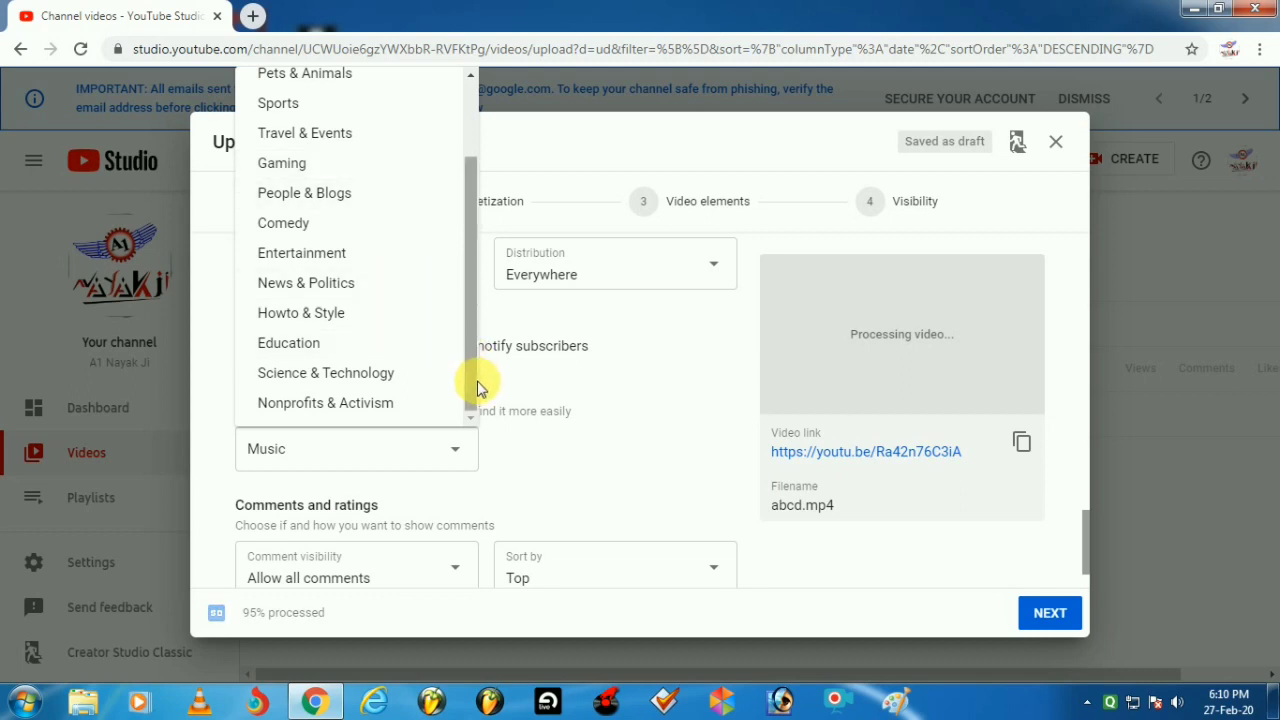
pyautogui.moveTo(472, 366); pyautogui.dragTo(486, 251)
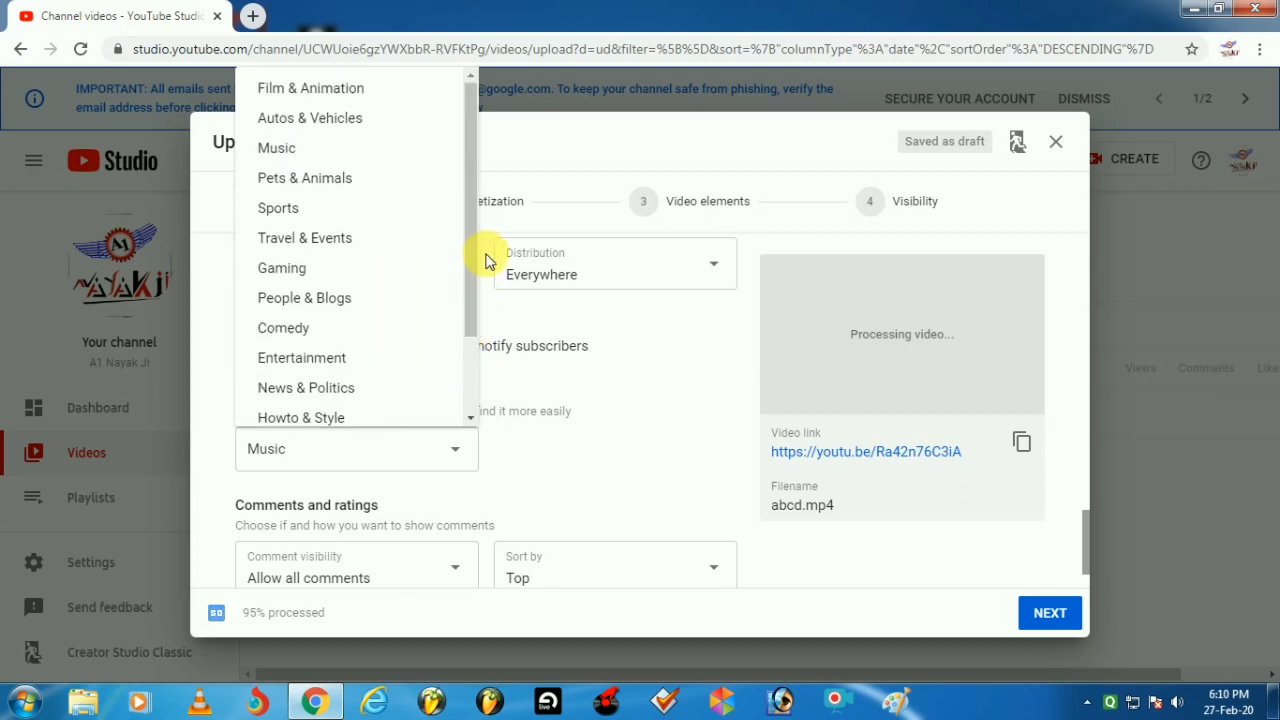
pyautogui.scroll(-1, 363, 371)
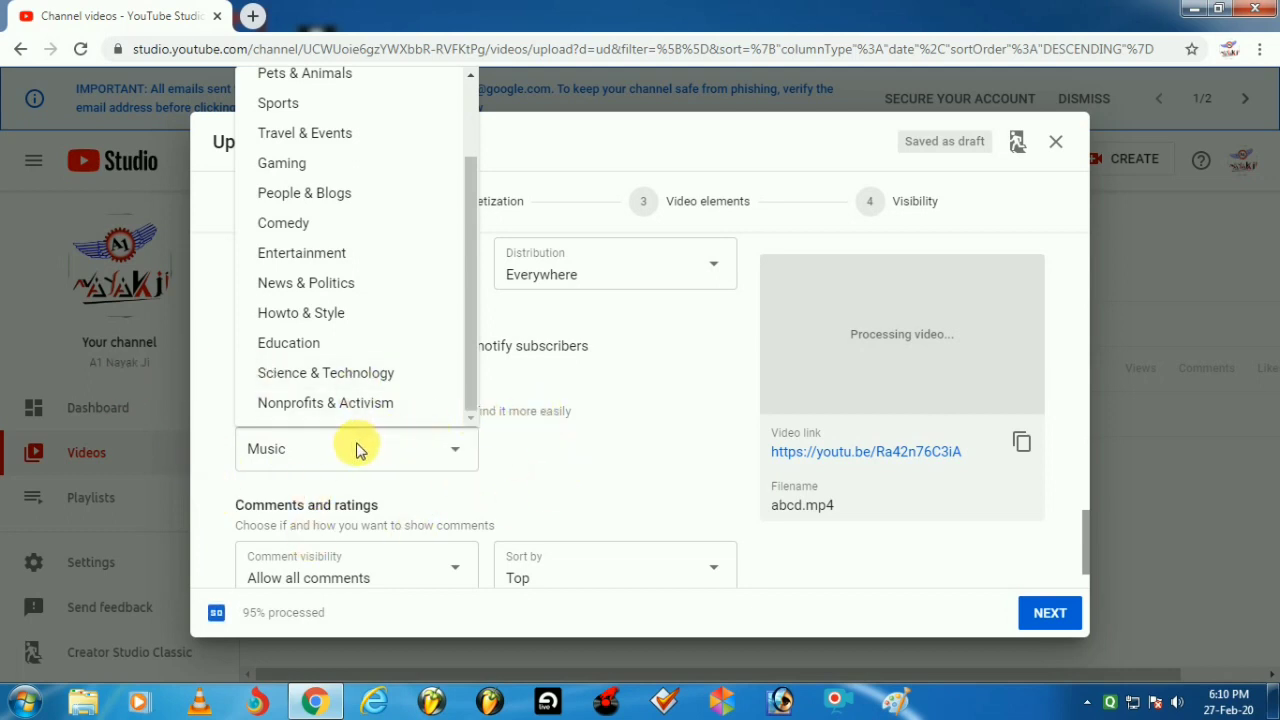
pyautogui.scroll(2, 343, 363)
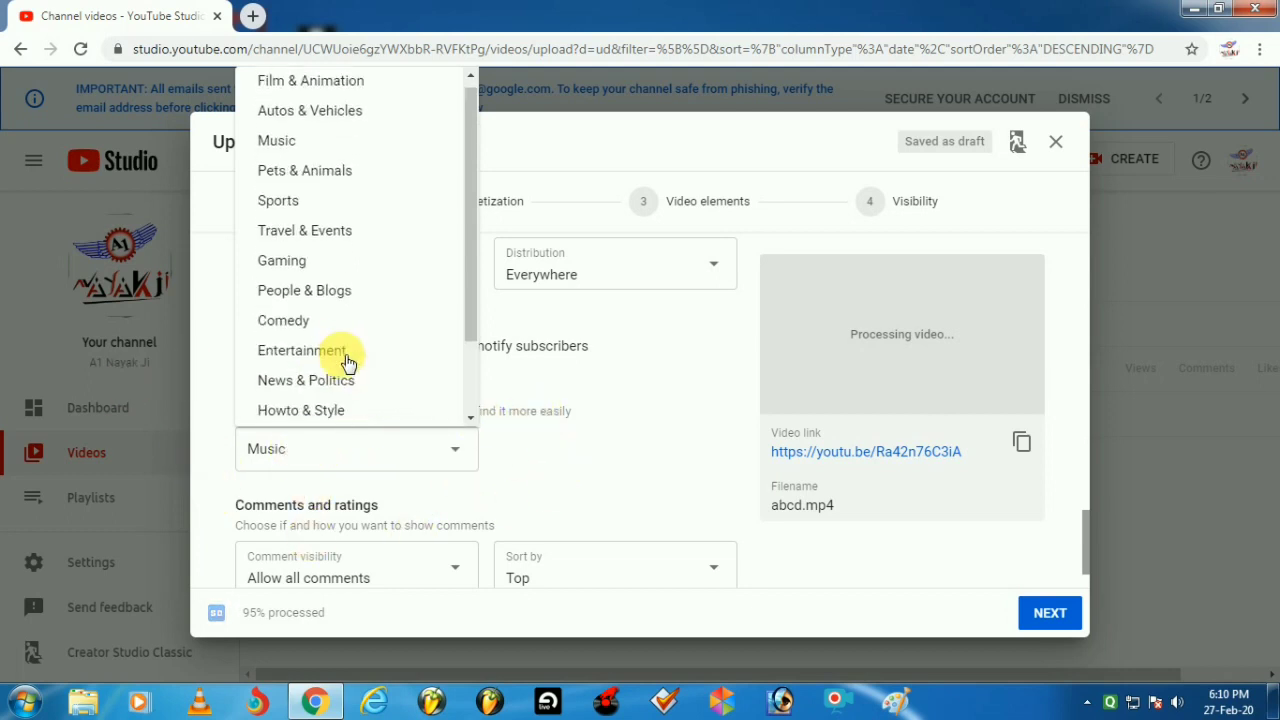
pyautogui.click(566, 488)
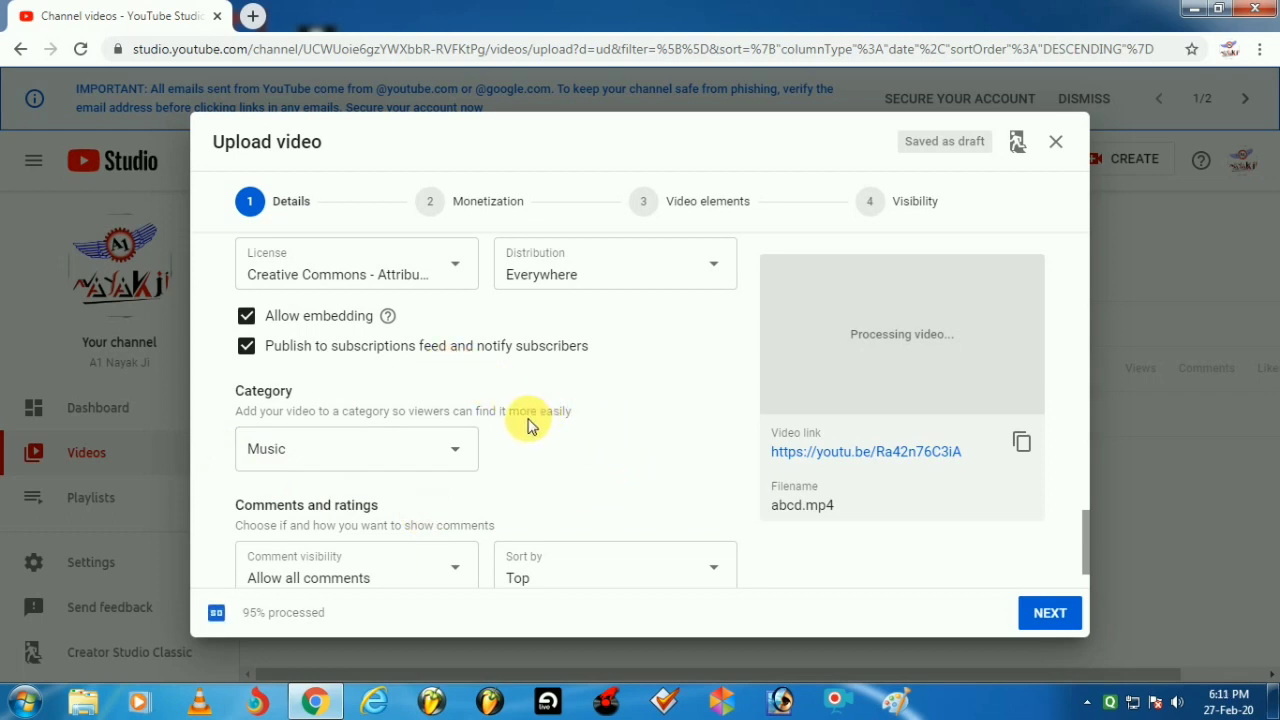
# Step: Check the comments and ratings settings, then exit the upload with the video kept as a draft and close the browser
pyautogui.scroll(-1, 674, 483)
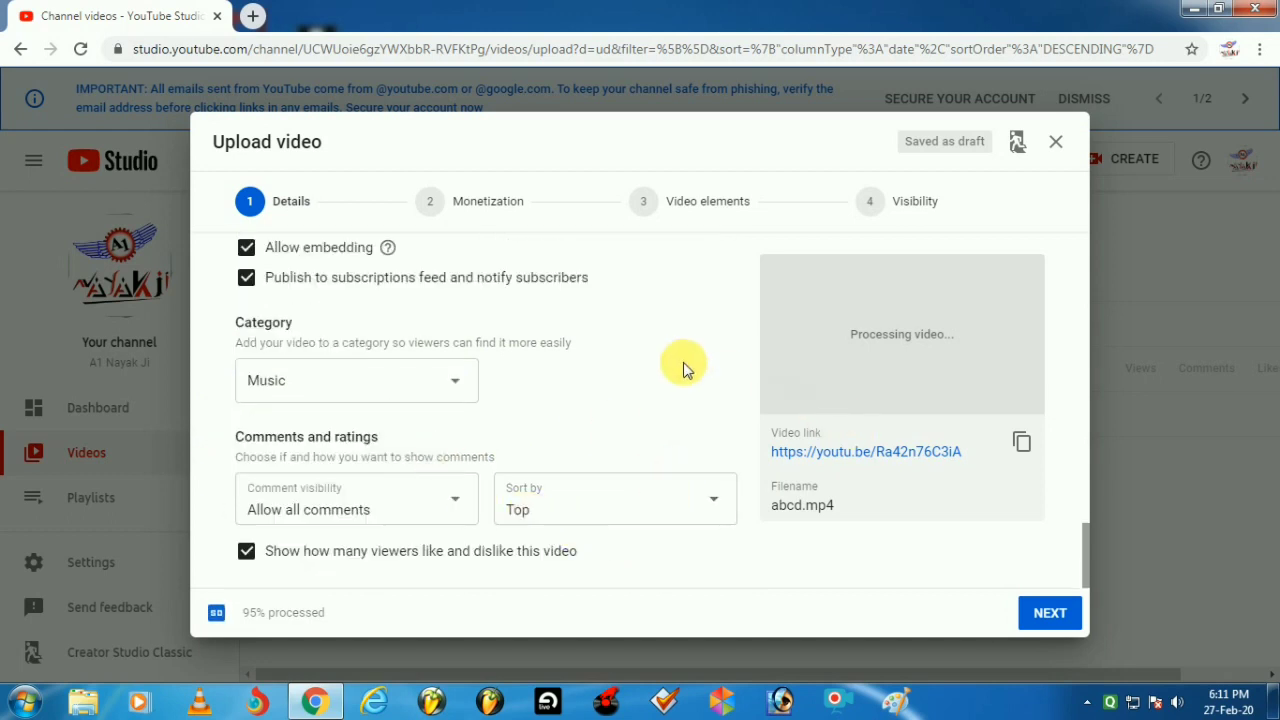
pyautogui.scroll(2, 683, 363)
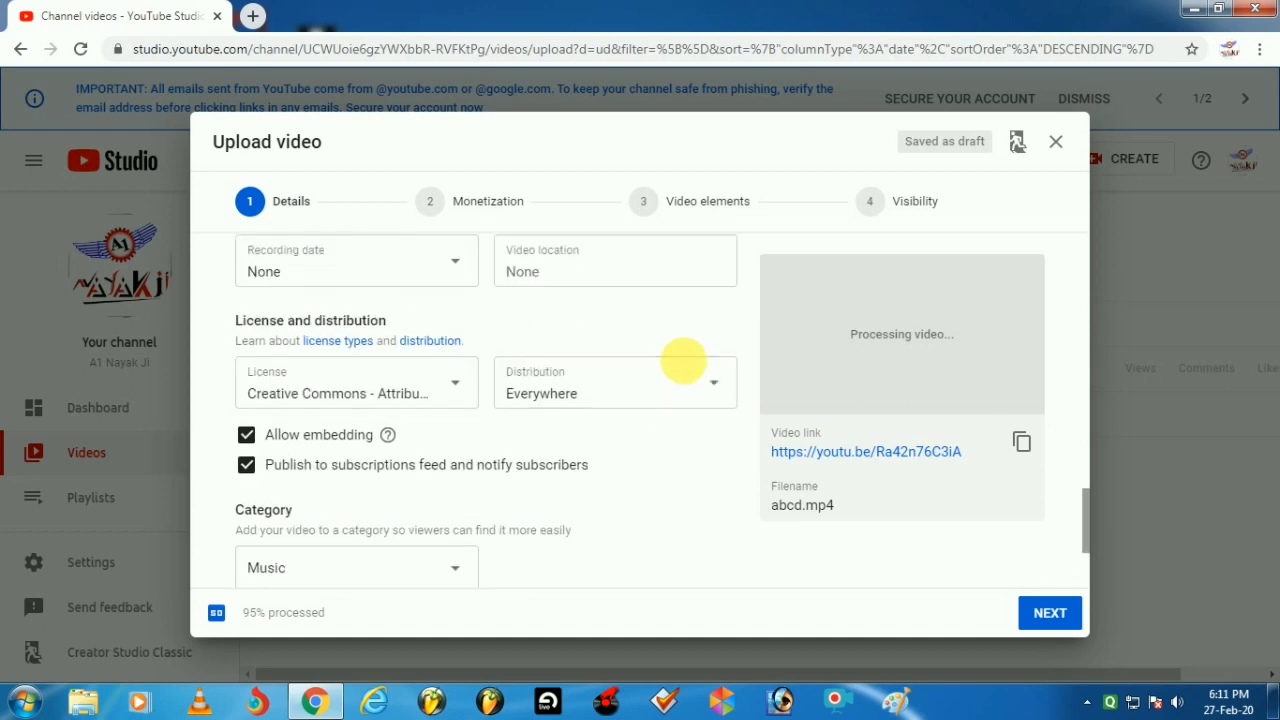
pyautogui.click(1058, 145)
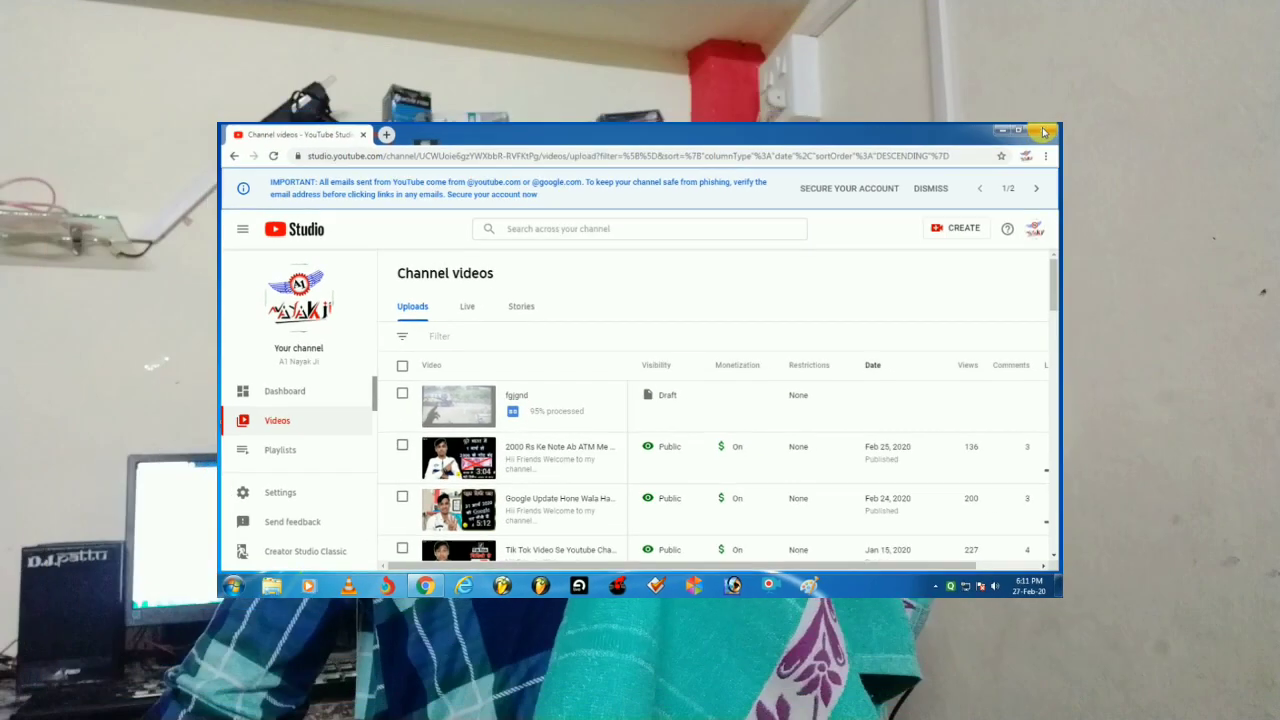
pyautogui.click(1253, 10)
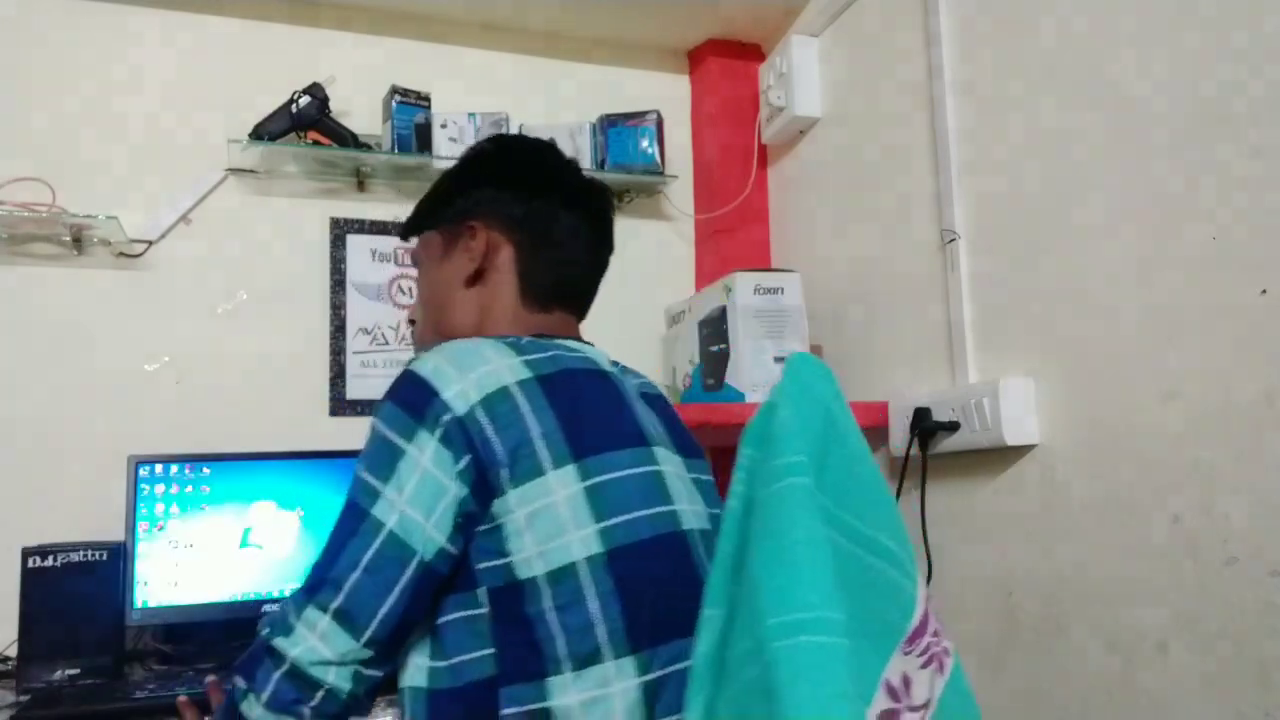